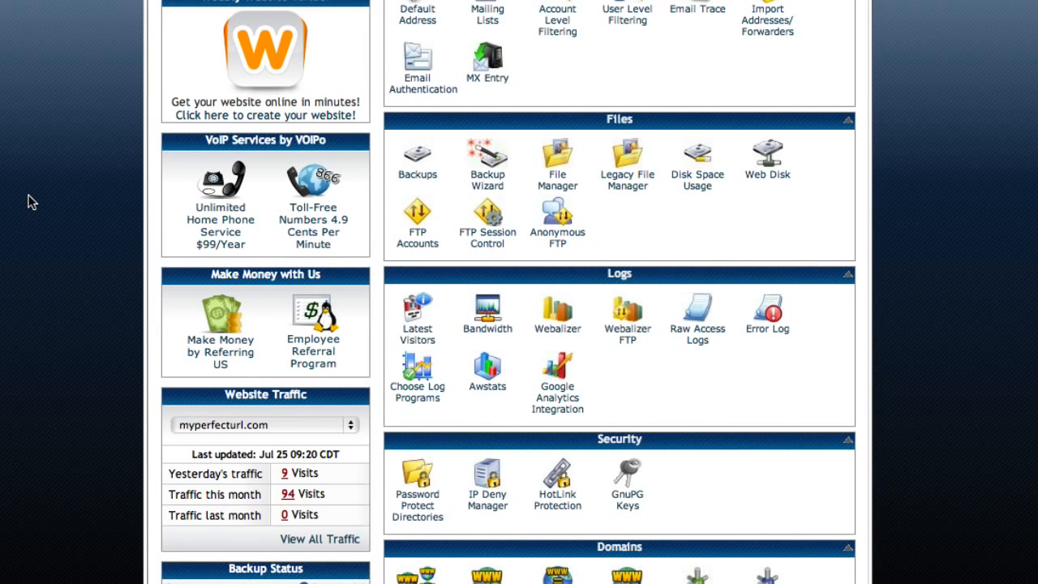
# Open the hosting account's File Manager at the Web Root (public_html/www) directory.
pyautogui.press('super+Tab')
pyautogui.press('super+Tab')
pyautogui.click(558, 173)
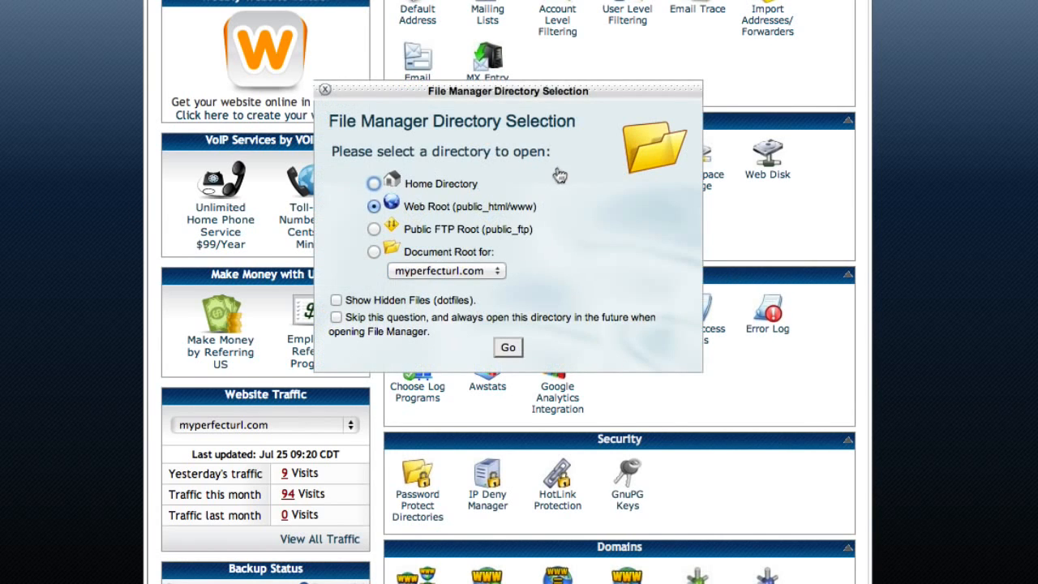
pyautogui.click(509, 348)
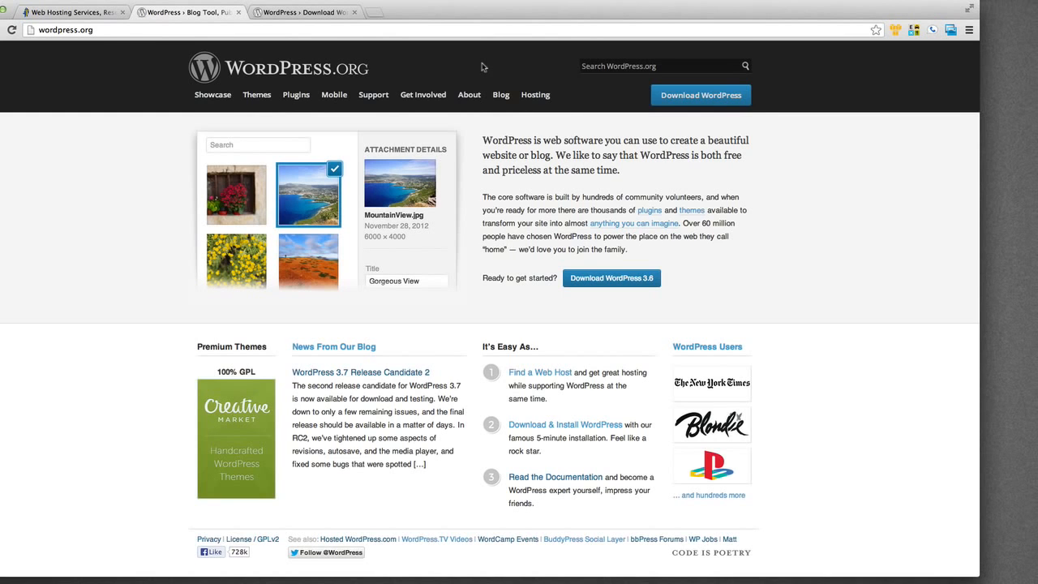
# Download the WordPress 3.6 zip package from the WordPress.org download page.
pyautogui.click(659, 98)
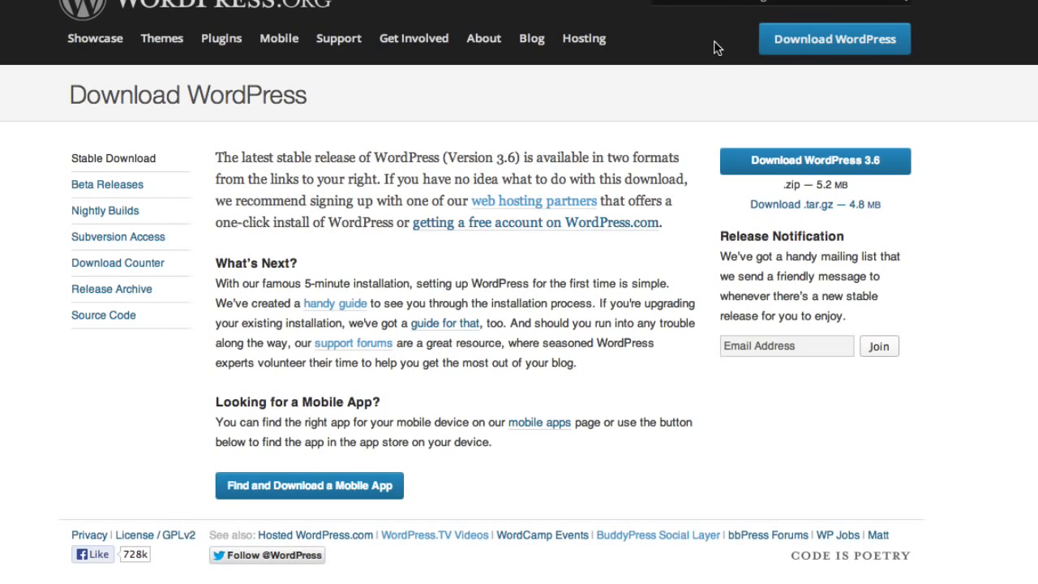
pyautogui.click(759, 159)
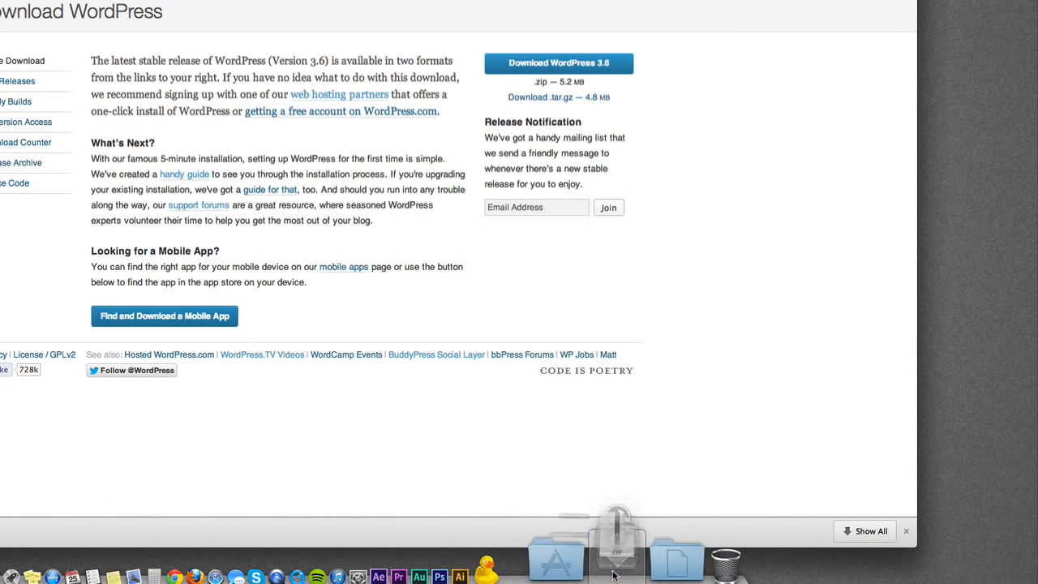
# Extract the downloaded WordPress zip archive and move the resulting wordpress folder to the desktop.
pyautogui.click(615, 571)
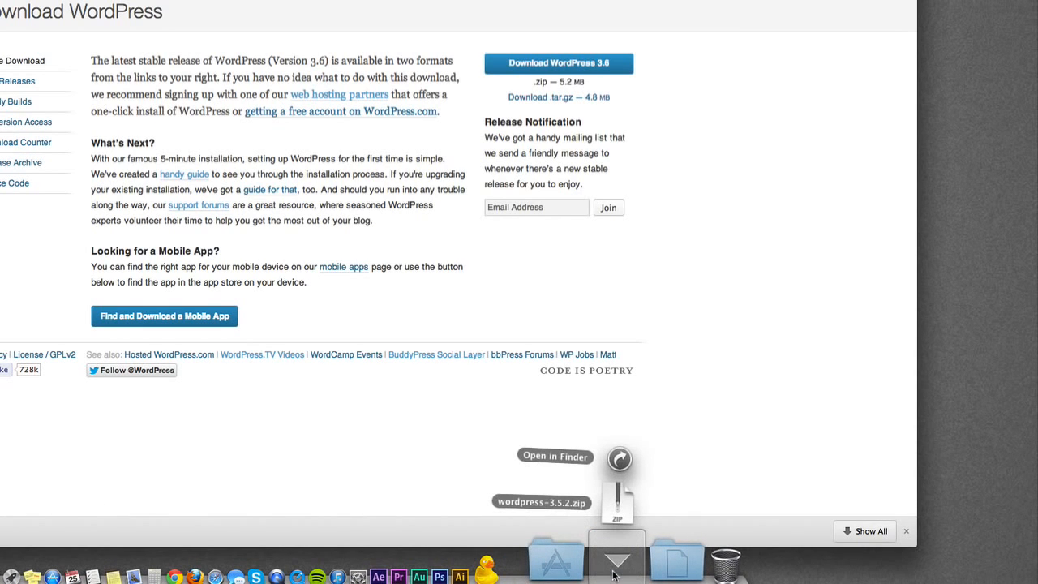
pyautogui.click(625, 514)
pyautogui.click(617, 537)
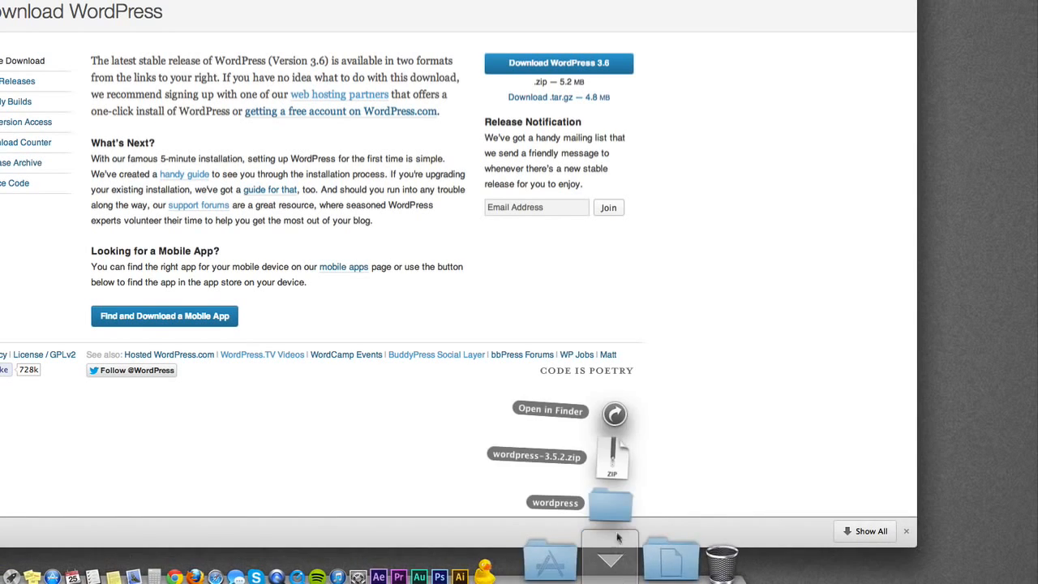
pyautogui.moveTo(612, 507); pyautogui.dragTo(933, 203)
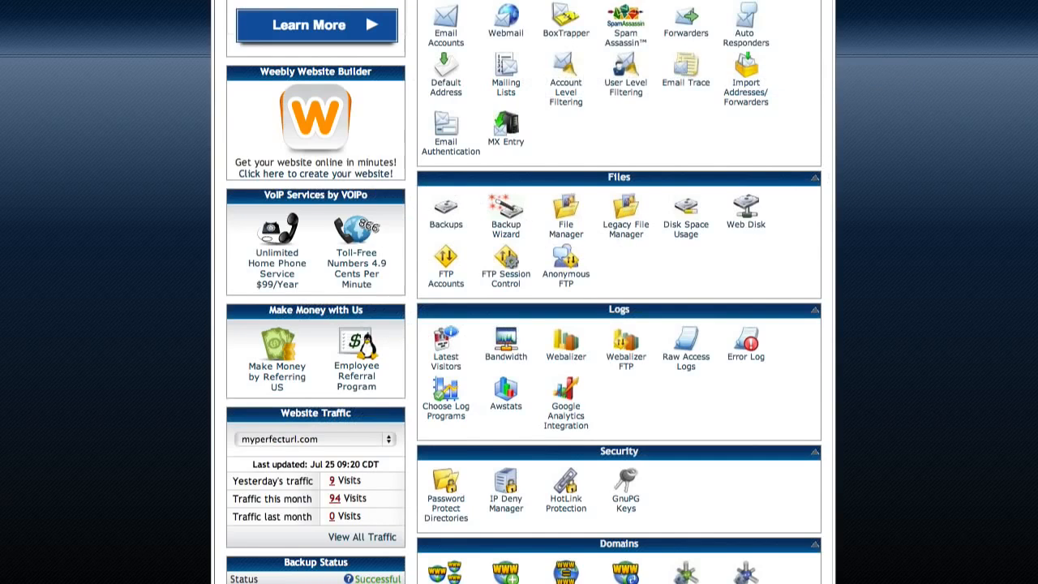
# Create a MySQL database named wdpress in the hosting control panel and return to the MySQL Databases page.
pyautogui.scroll(-10, 706, 255)
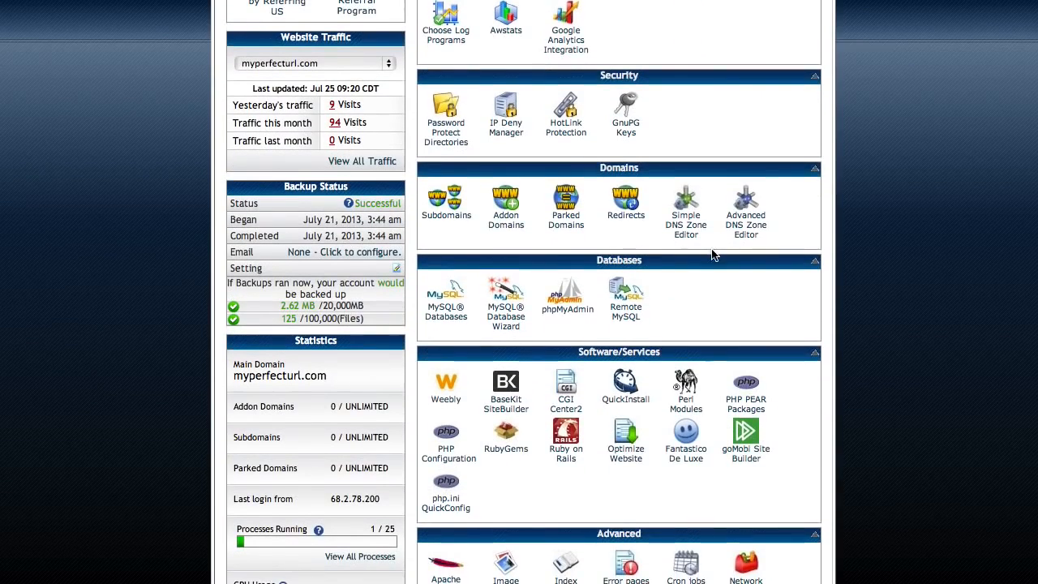
pyautogui.click(446, 302)
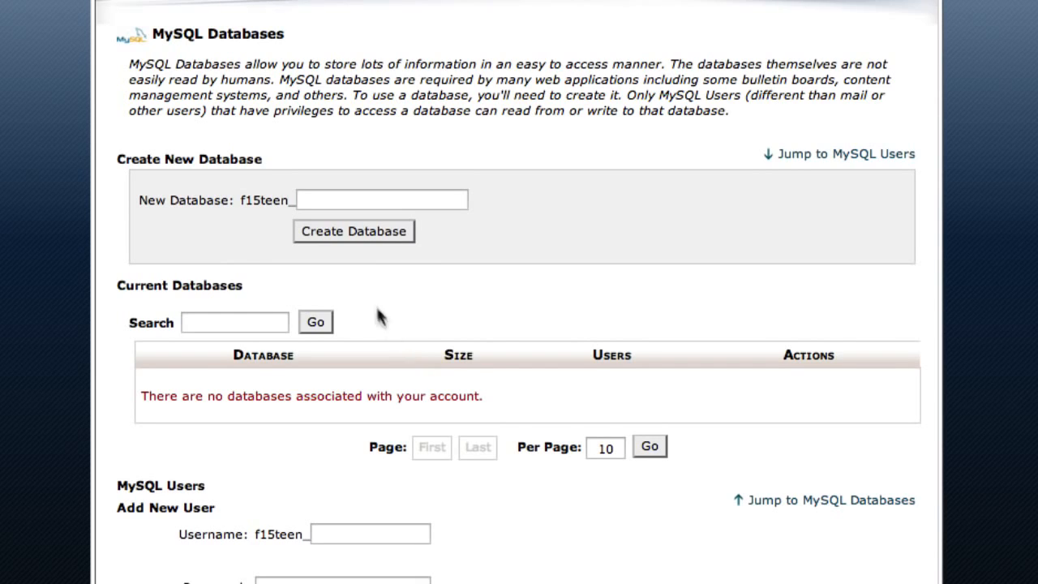
pyautogui.click(351, 202)
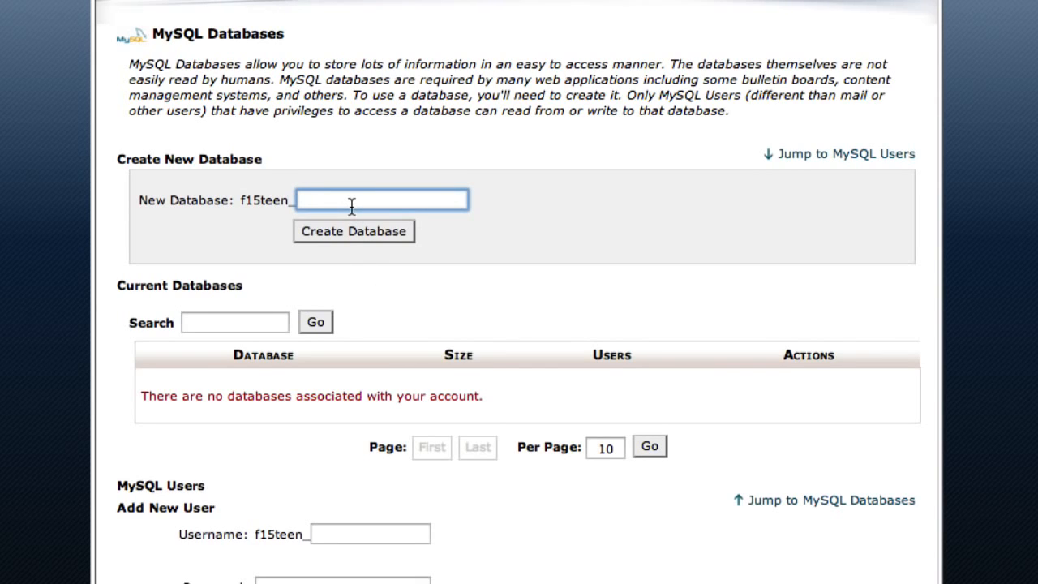
pyautogui.write('wdpress')
pyautogui.click(353, 233)
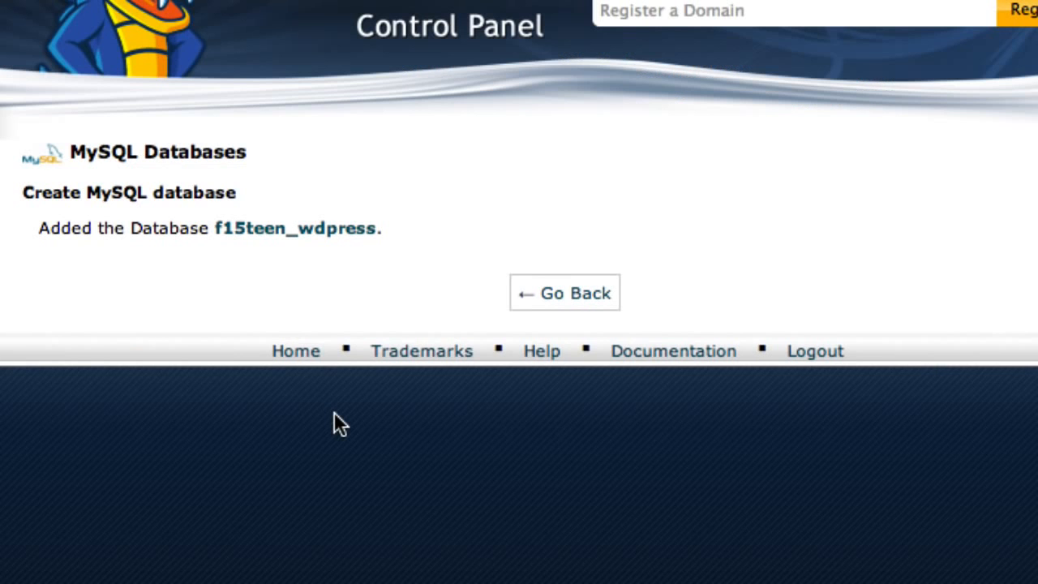
pyautogui.click(573, 301)
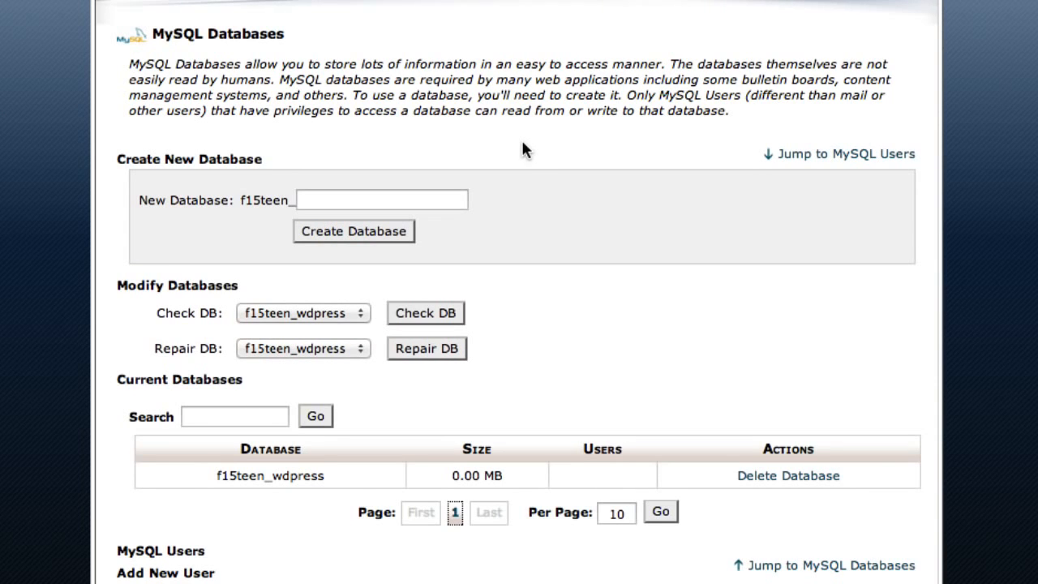
# Create the MySQL user wdpress with the pasted password in both password fields, select the password shown, and return to MySQL Databases.
pyautogui.scroll(-10, 522, 144)
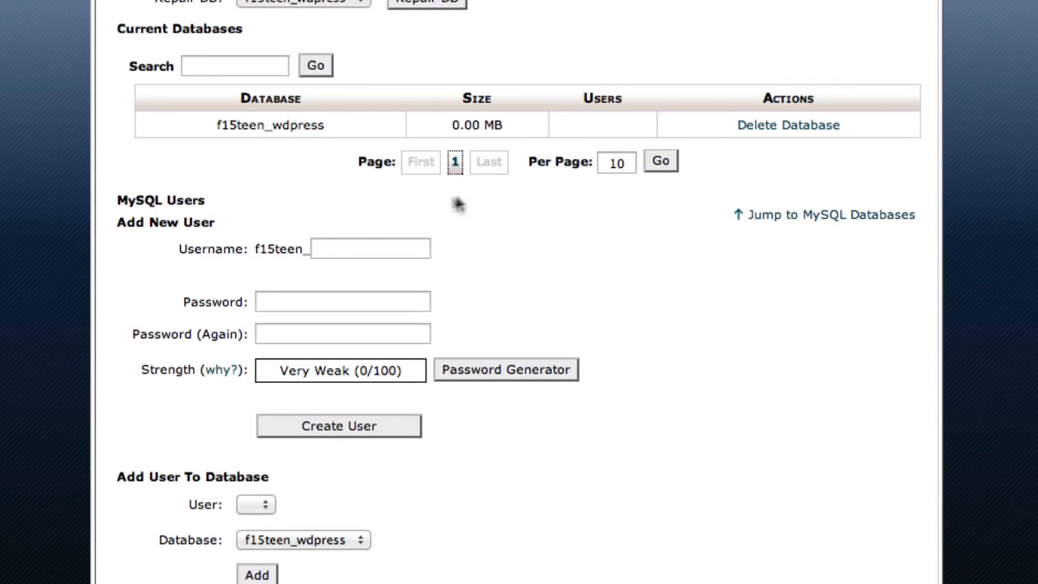
pyautogui.click(343, 244)
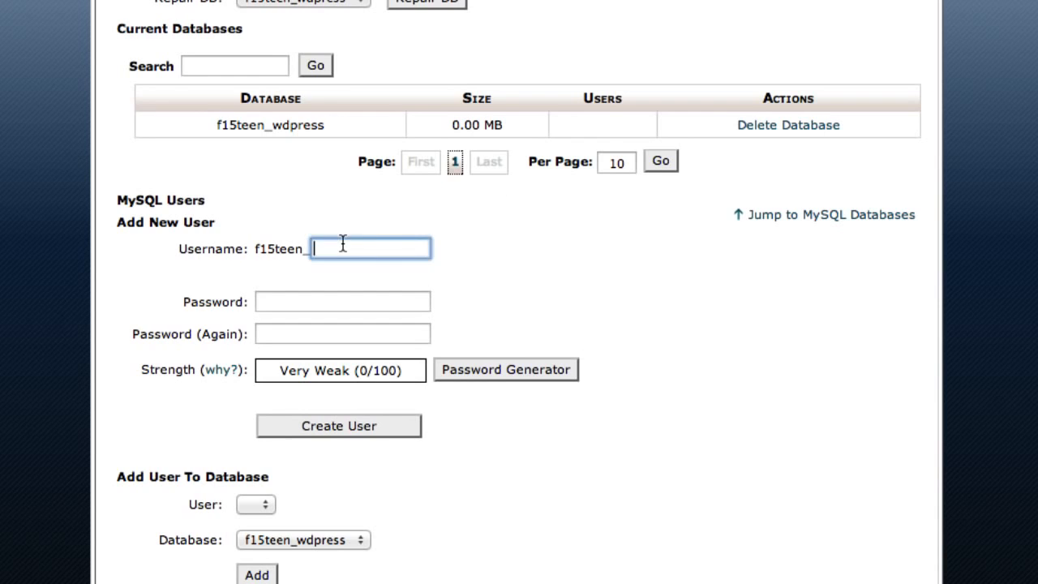
pyautogui.write('wdpress')
pyautogui.press('Tab')
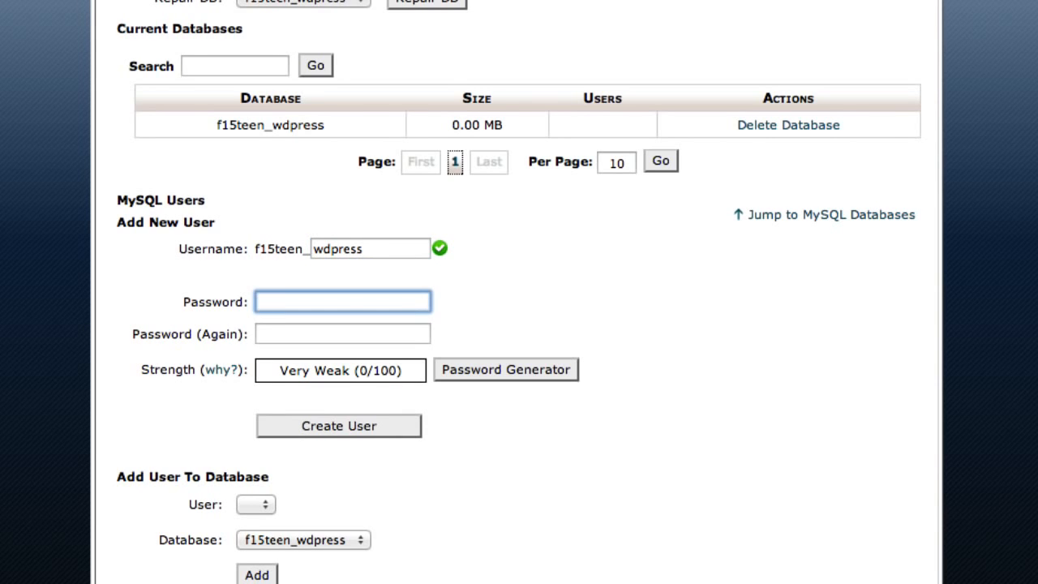
pyautogui.press('super+v')
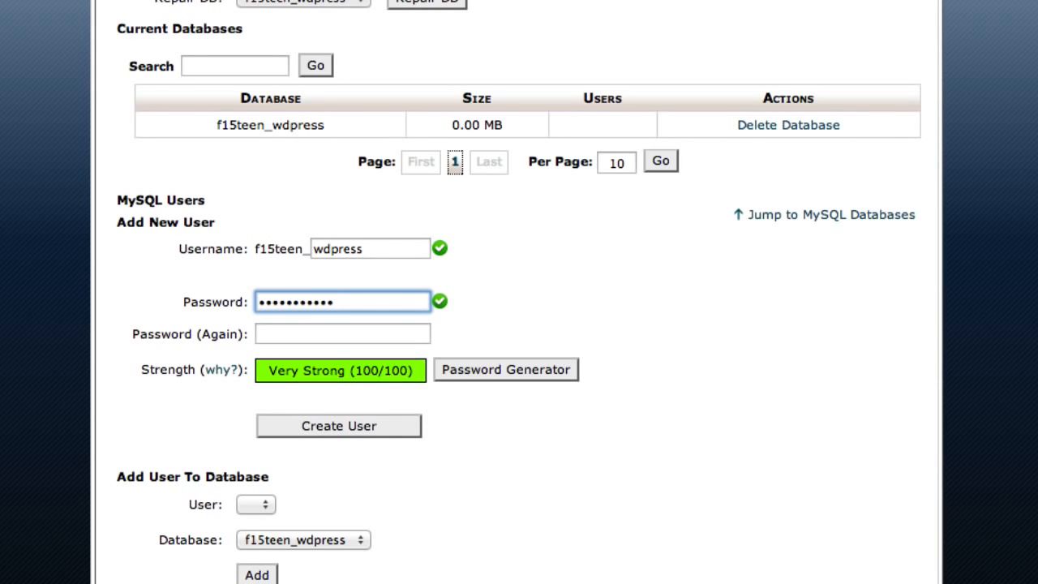
pyautogui.press('Tab')
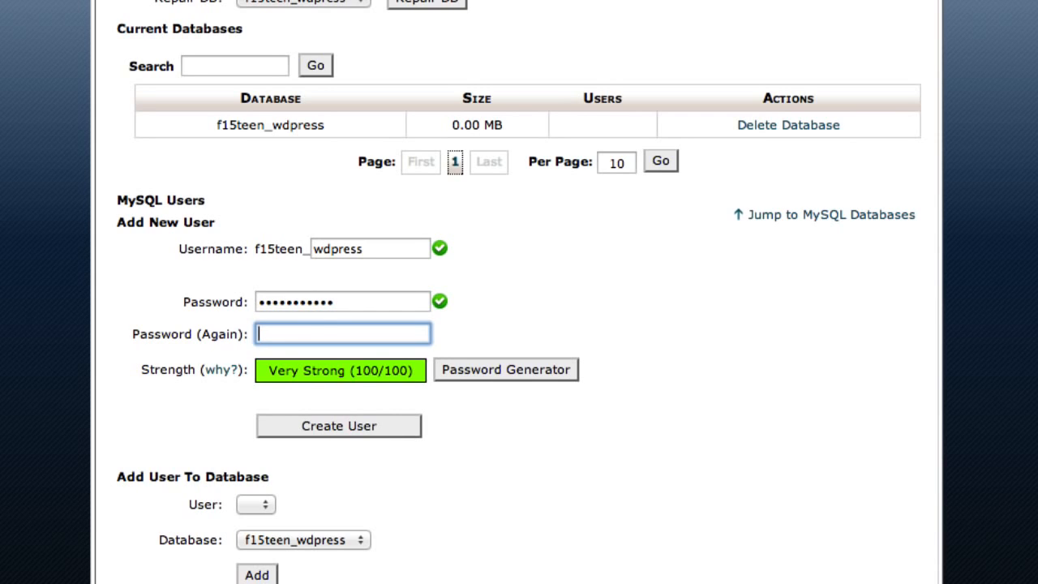
pyautogui.press('super+v')
pyautogui.click(344, 423)
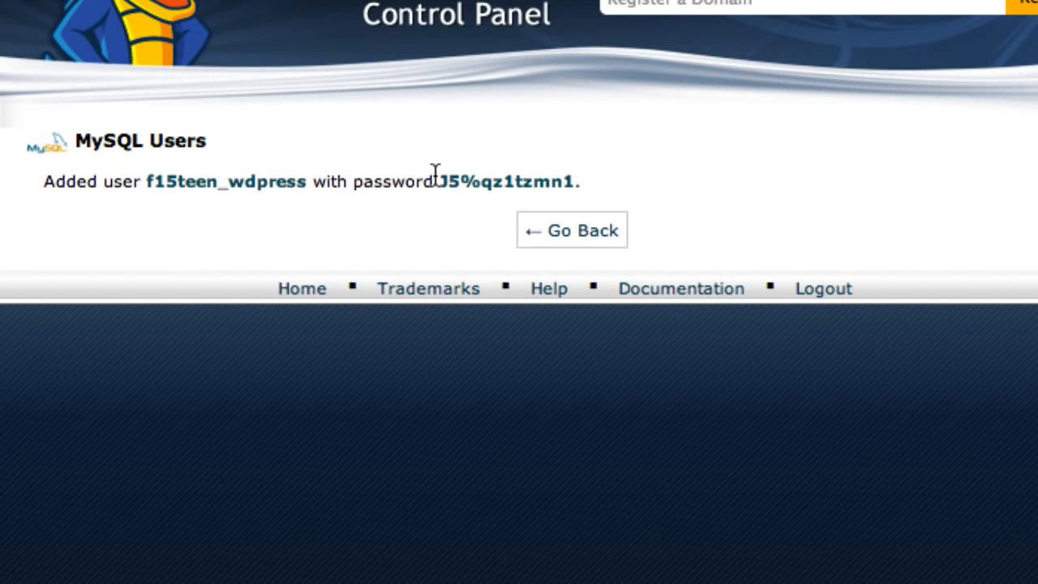
pyautogui.moveTo(438, 181); pyautogui.dragTo(576, 181)
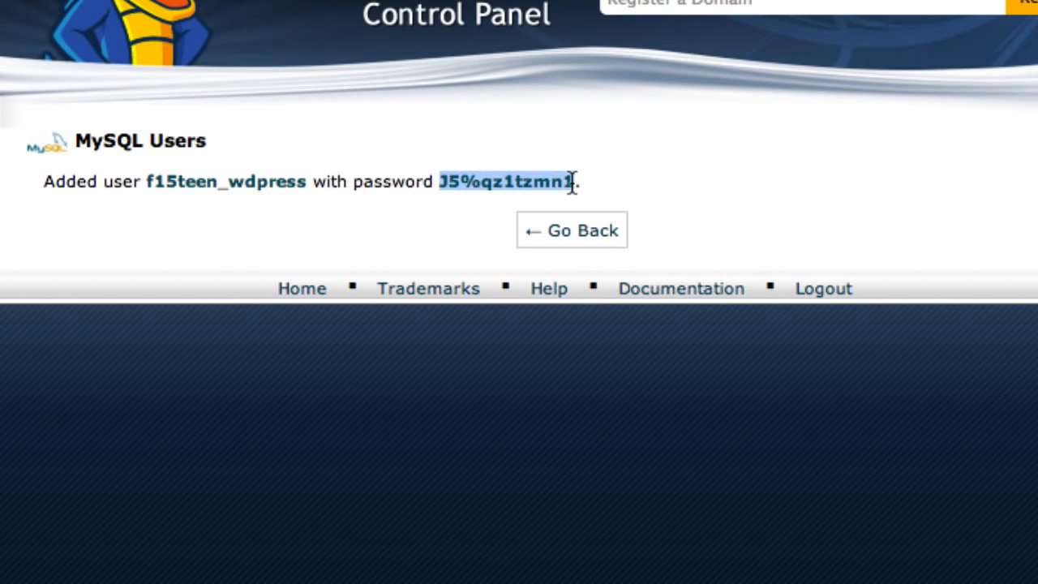
pyautogui.click(569, 235)
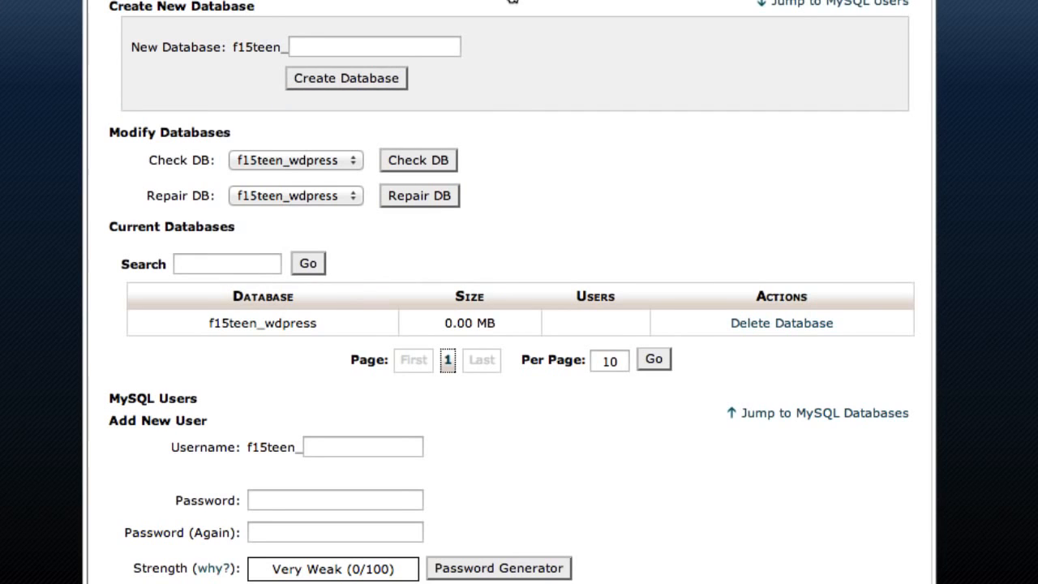
# Add the user f15teen_wdpress to the database f15teen_wdpress with ALL PRIVILEGES and return to the MySQL Databases page.
pyautogui.scroll(-5, 512, 2)
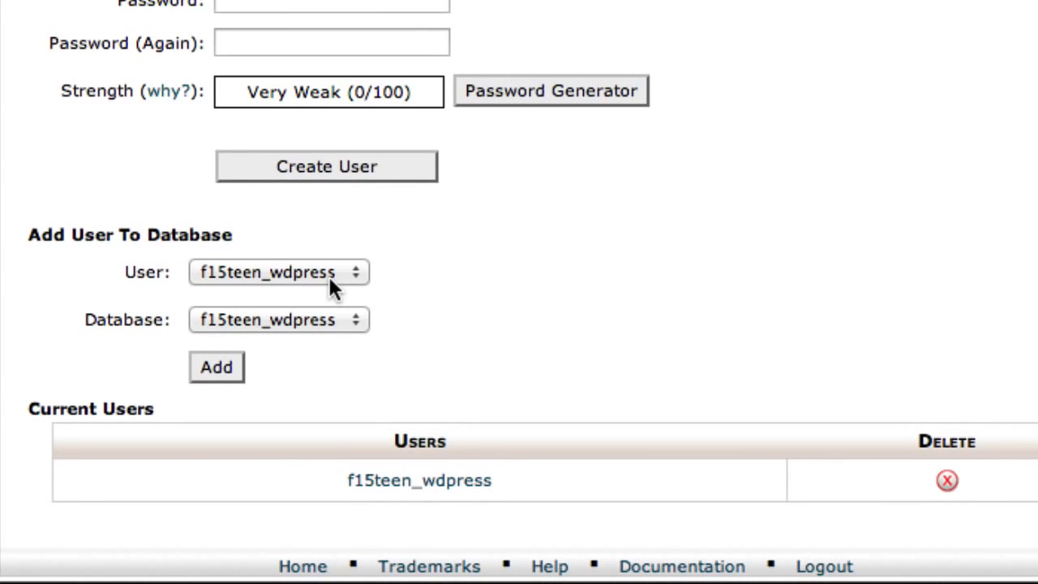
pyautogui.click(226, 363)
pyautogui.click(328, 164)
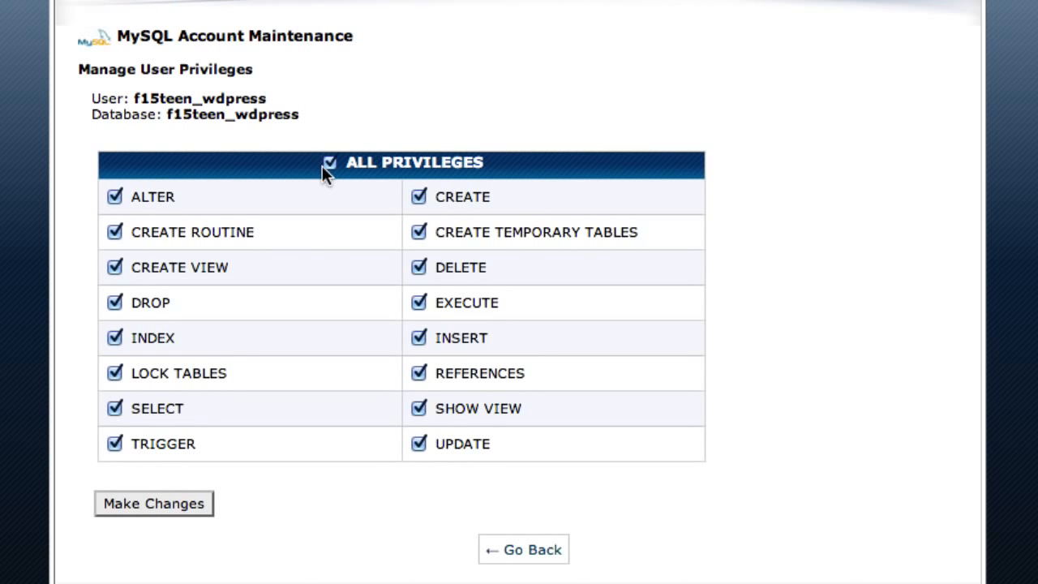
pyautogui.click(165, 506)
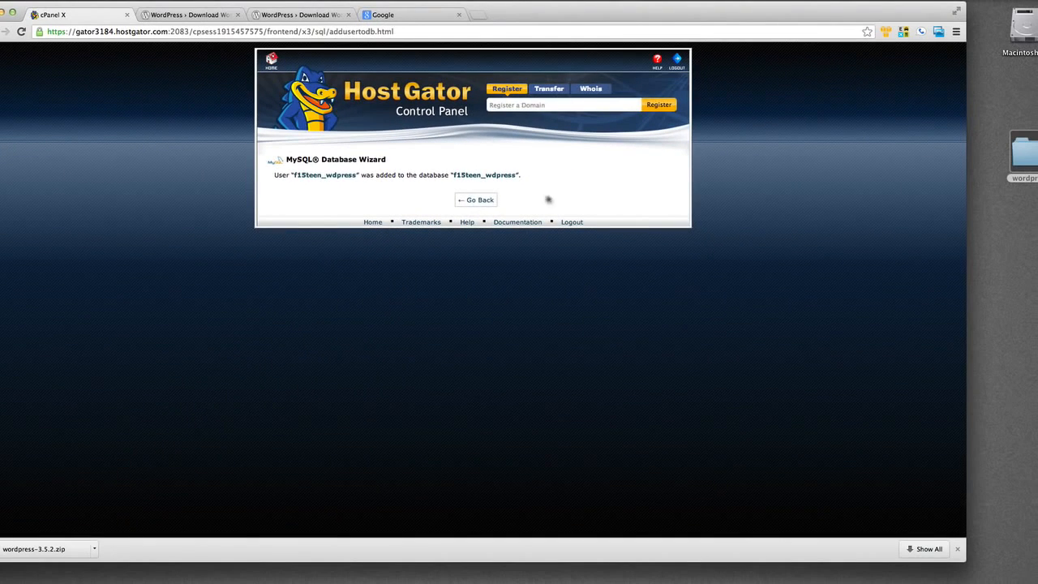
pyautogui.click(551, 220)
# Switch to the FTP client and upload everything inside the desktop wordpress folder, index.php through xmlrpc.php, to /public_html.
pyautogui.press('super+Tab')
pyautogui.press('super+Tab')
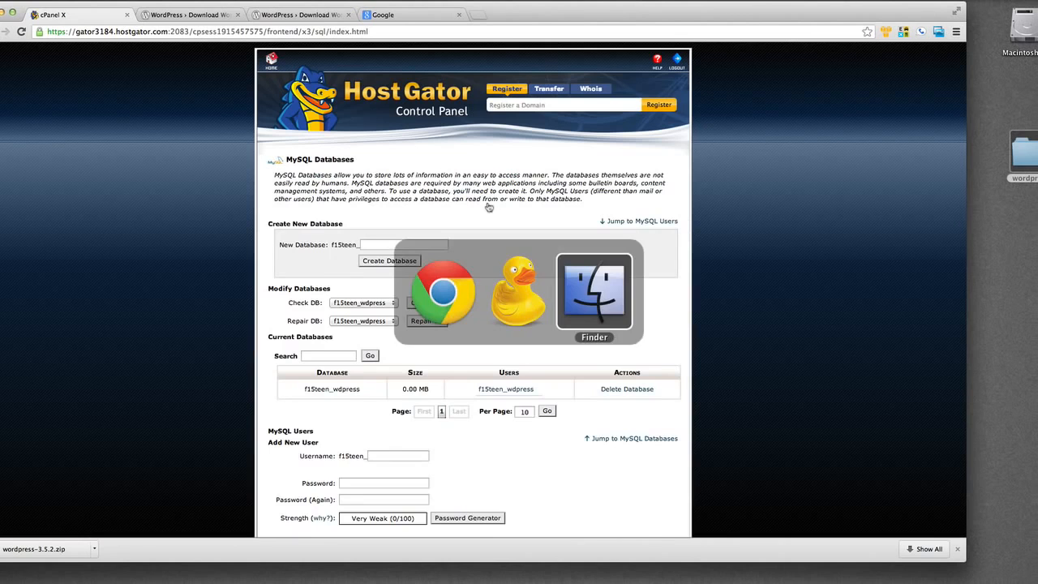
pyautogui.press('shift+super+Tab')
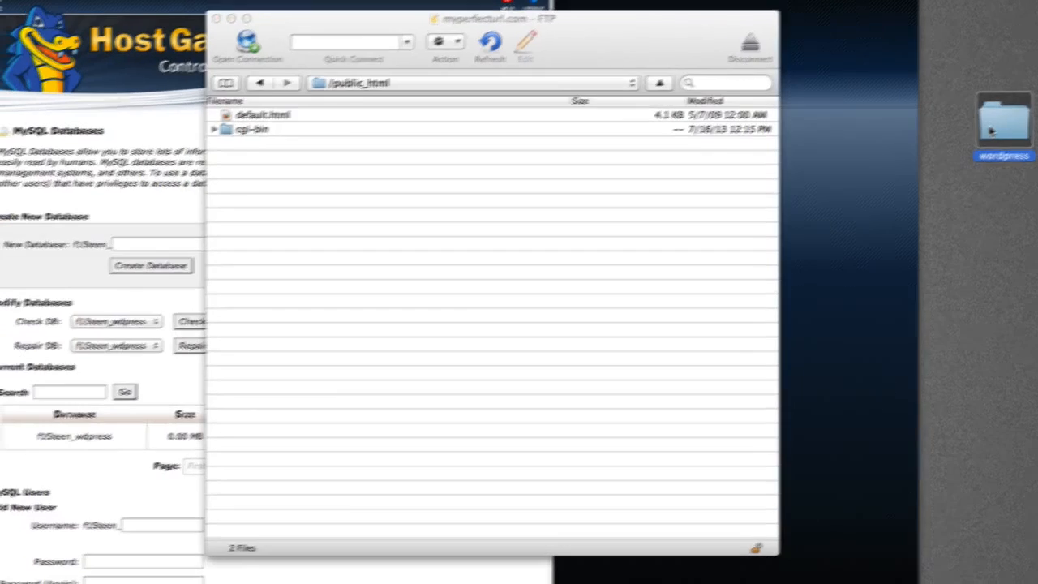
pyautogui.doubleClick(980, 133)
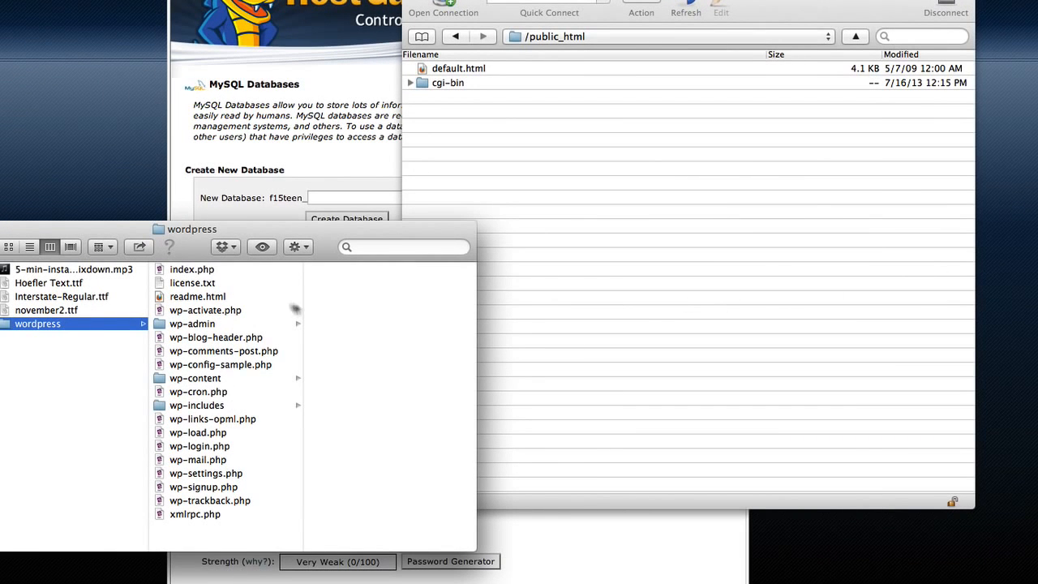
pyautogui.click(194, 269)
pyautogui.keyDown('shift'); pyautogui.click(205, 516); pyautogui.keyUp('shift')
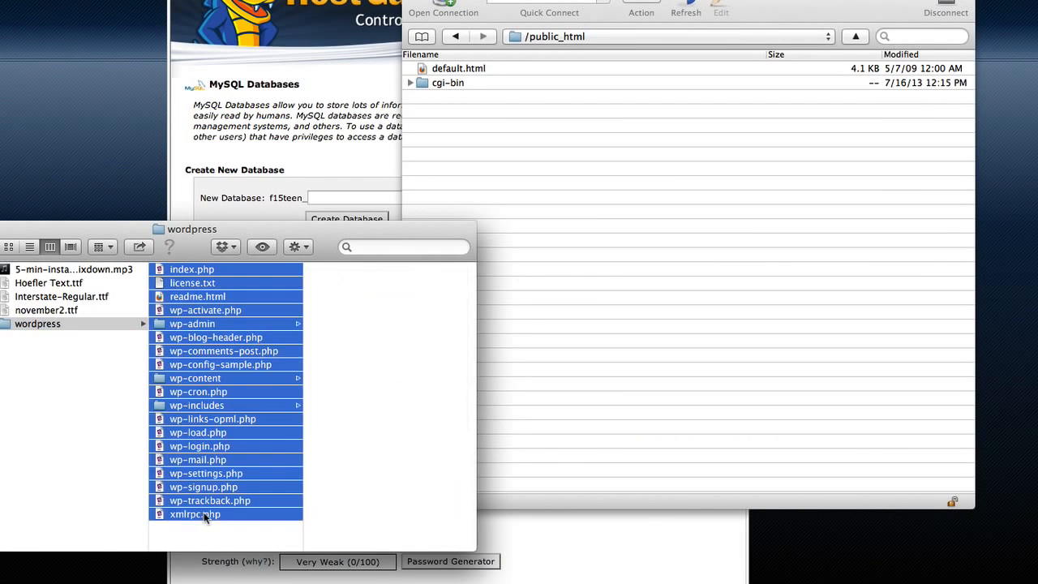
pyautogui.moveTo(214, 321); pyautogui.dragTo(594, 235)
pyautogui.click(316, 391)
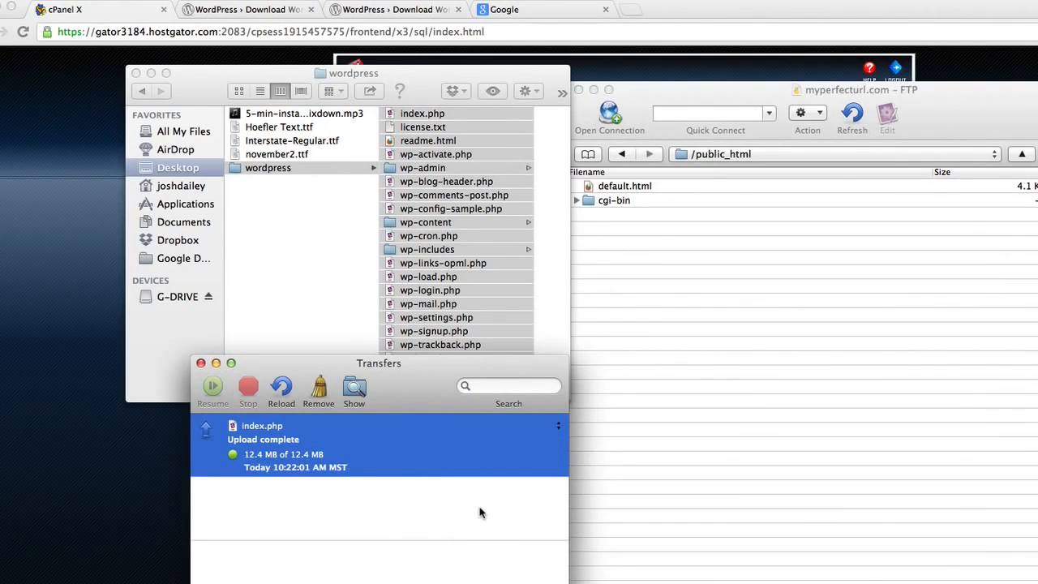
# Load myperfecturl.com in the Google browser tab and start creating the WordPress configuration file, continuing to the database connection form.
pyautogui.click(575, 16)
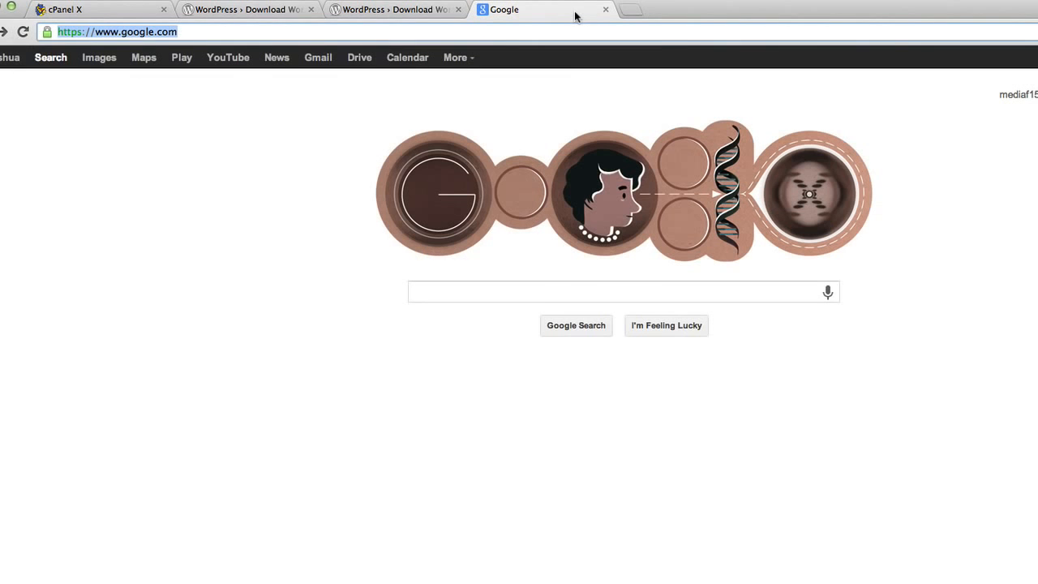
pyautogui.write('my')
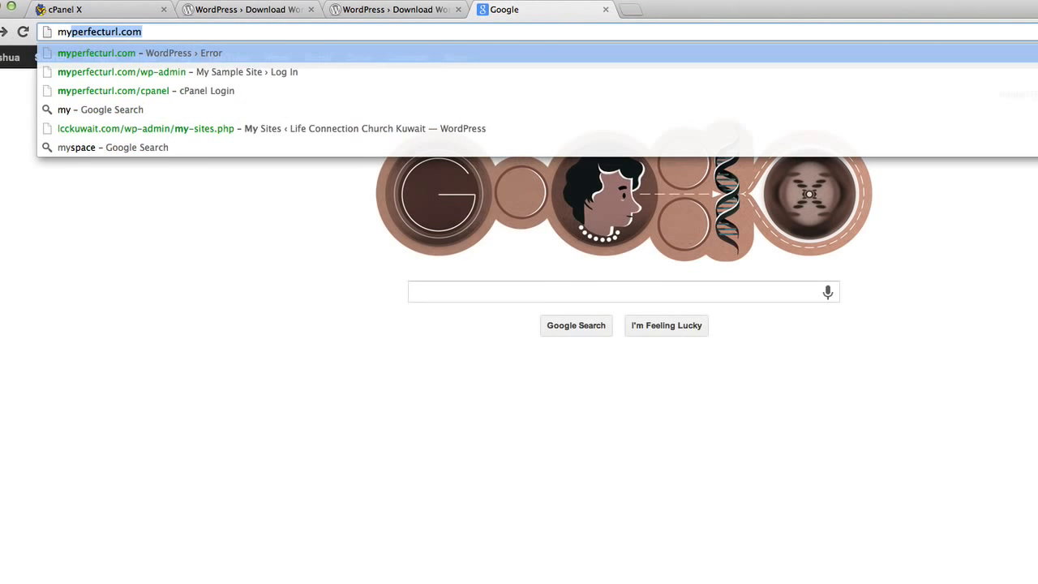
pyautogui.press('Return')
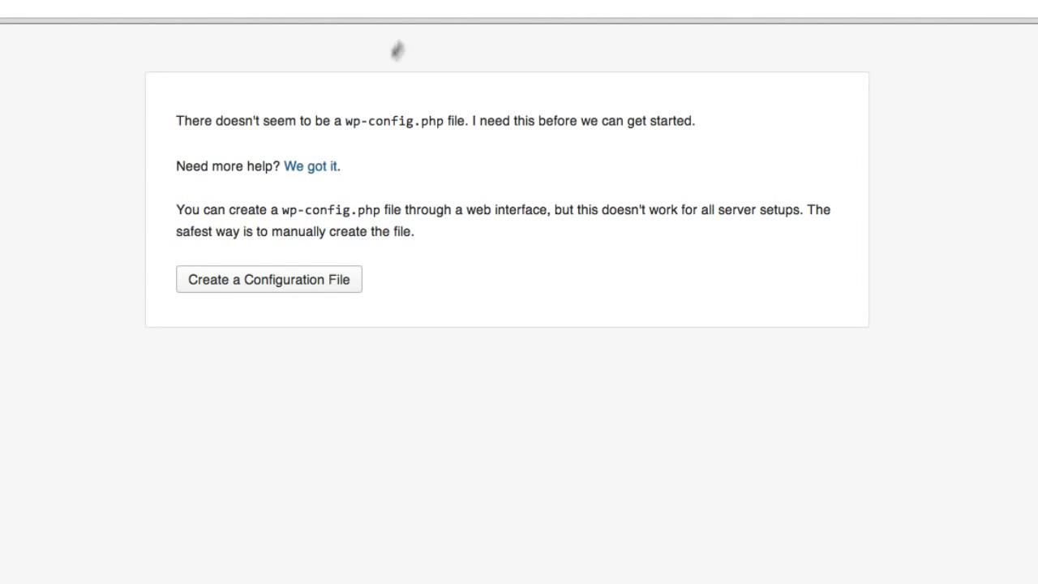
pyautogui.click(300, 281)
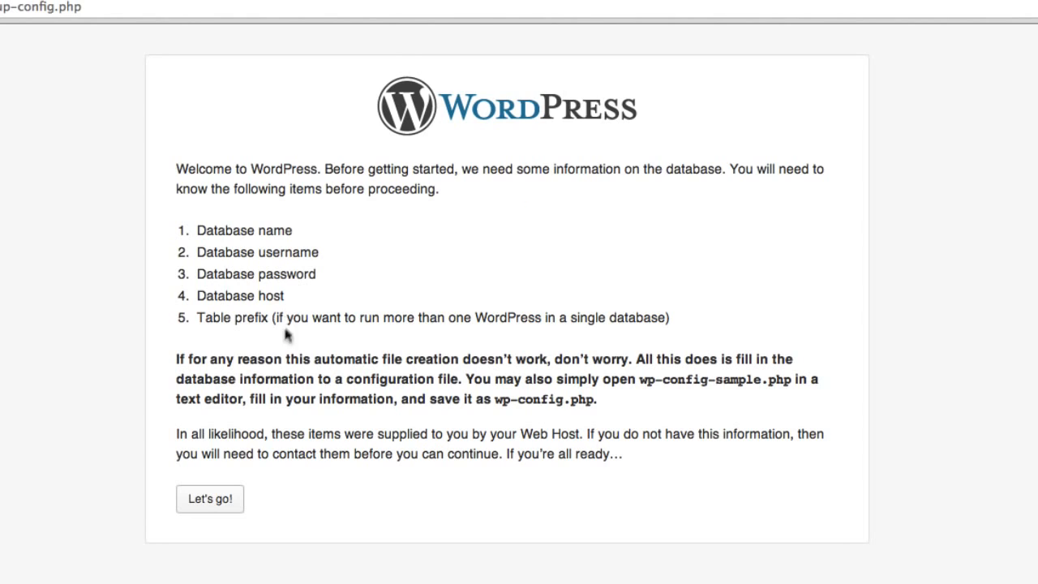
pyautogui.click(211, 498)
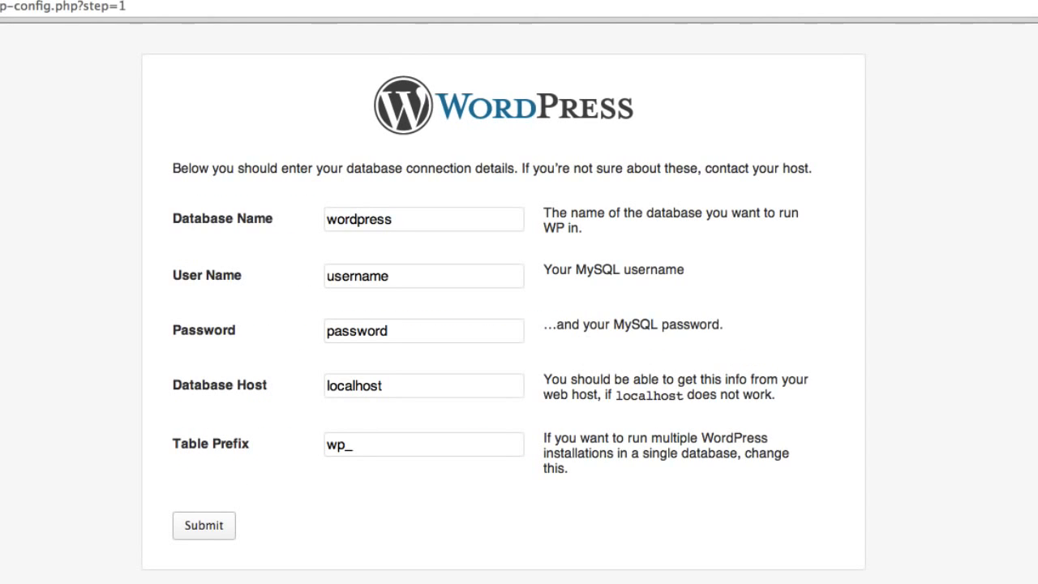
# Set both the database name and the MySQL user name to f15teen_wdpress in the database connection details.
pyautogui.doubleClick(396, 220)
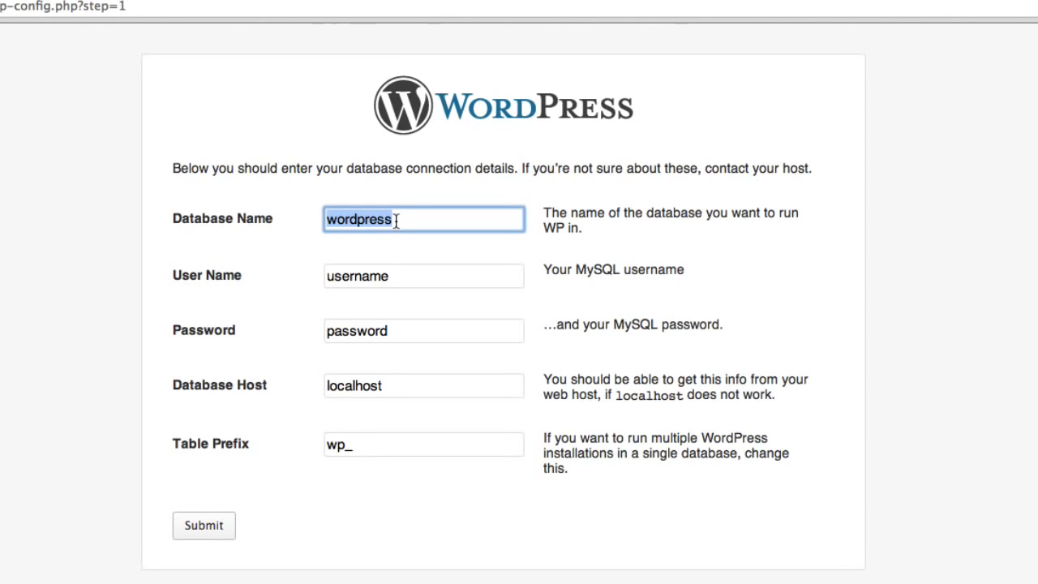
pyautogui.write('f15teen_wdpress')
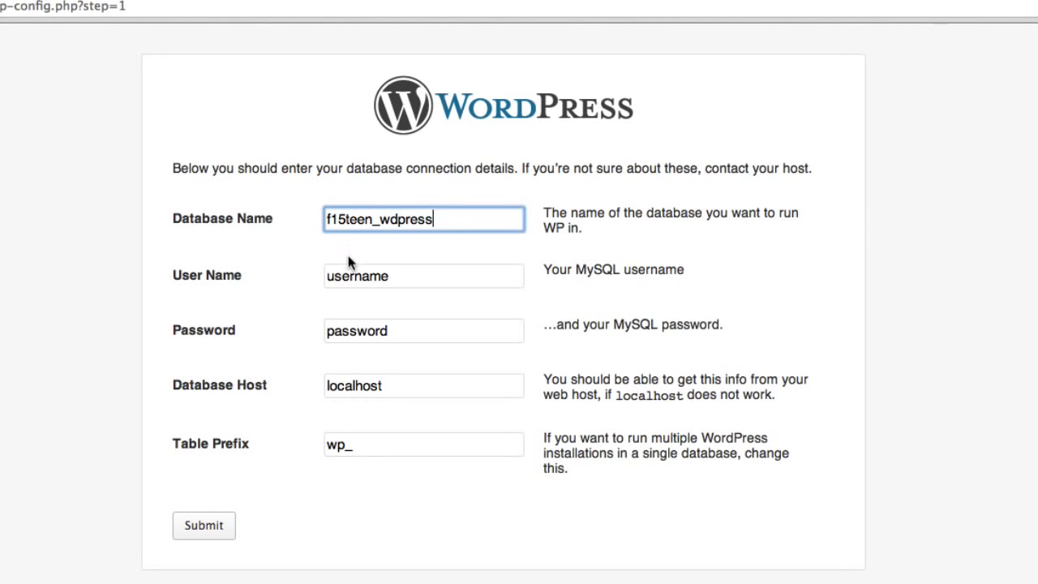
pyautogui.click(344, 276)
pyautogui.doubleClick(345, 275)
pyautogui.write('f15teen_wdpress')
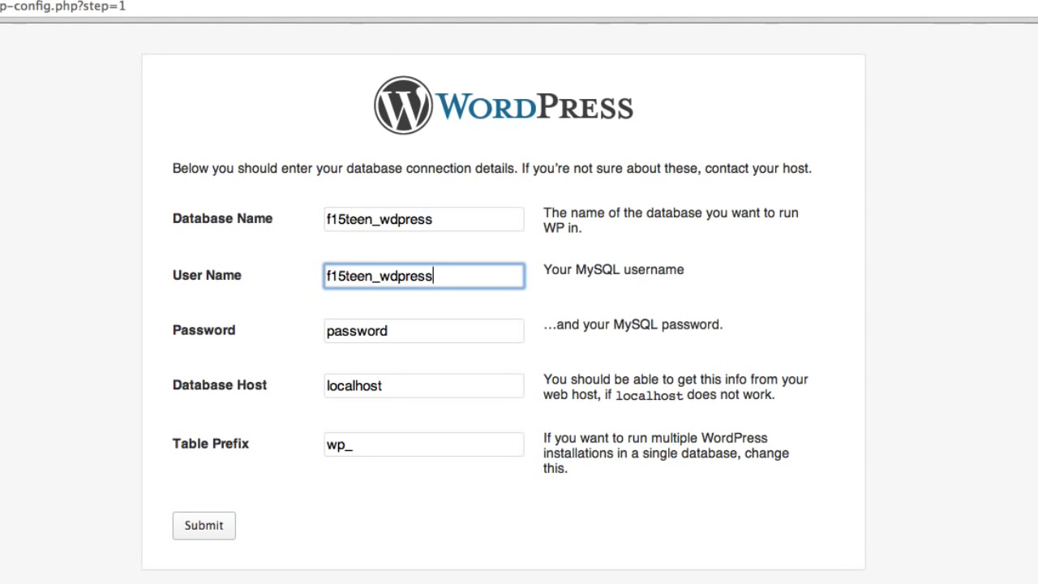
# Replace the placeholder password with the copied MySQL password and submit the database connection details.
pyautogui.press('Tab')
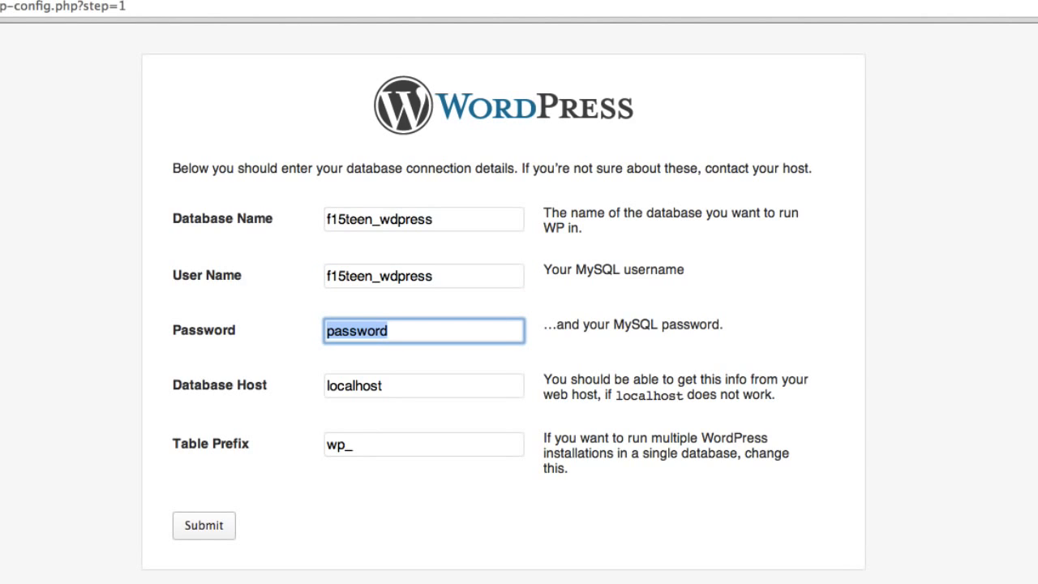
pyautogui.press('super+v')
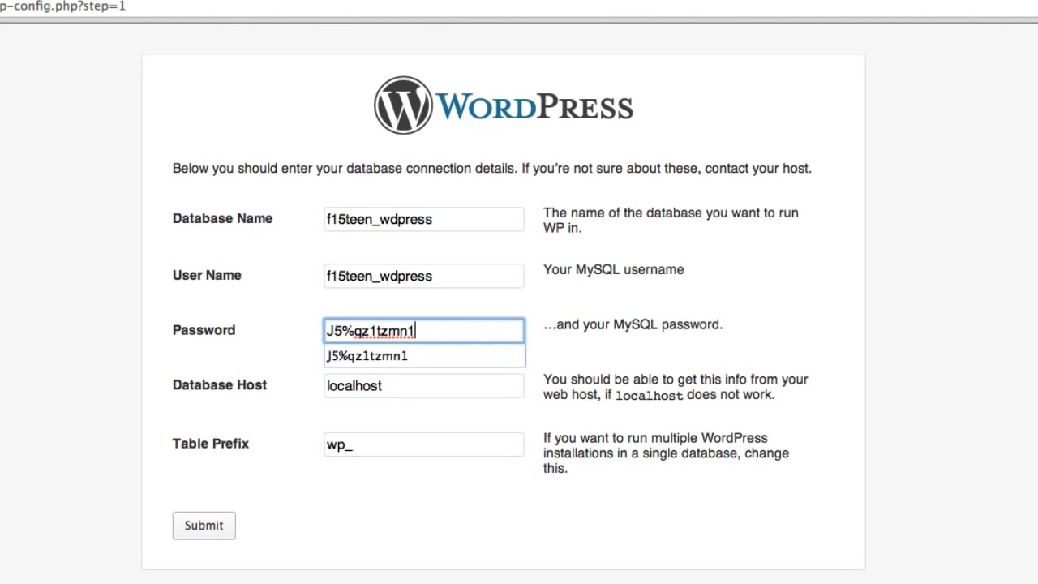
pyautogui.click(261, 439)
pyautogui.click(217, 524)
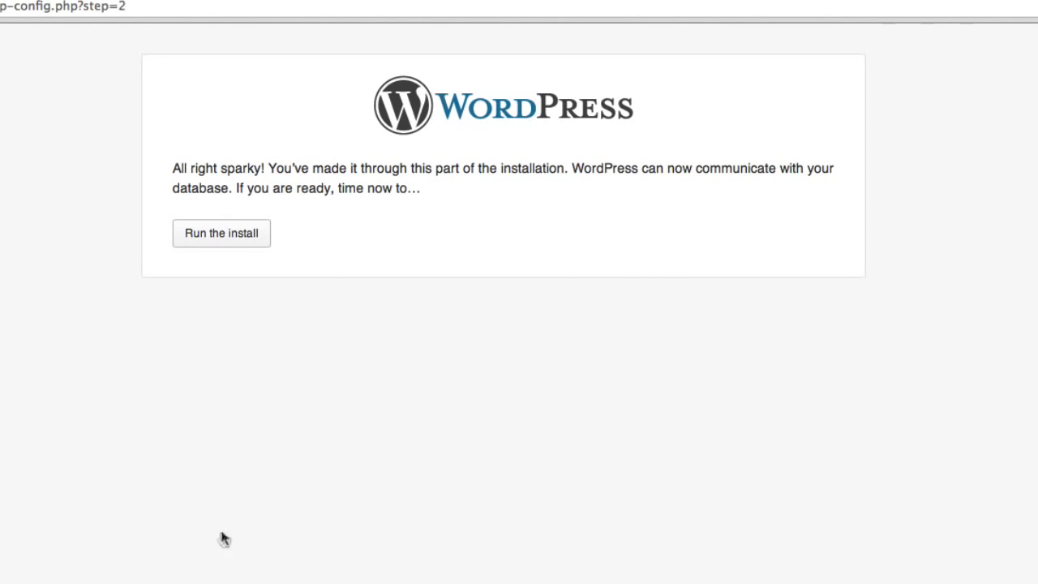
# Run the WordPress install and set the site title to My Perfect Install and the username to Boss Hog.
pyautogui.click(213, 242)
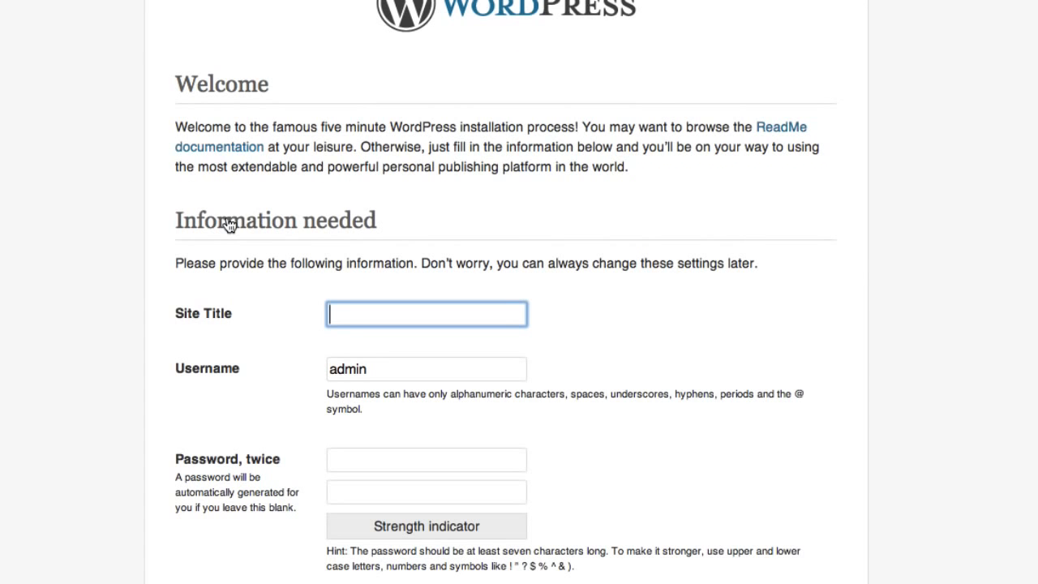
pyautogui.write('My Perfect Install')
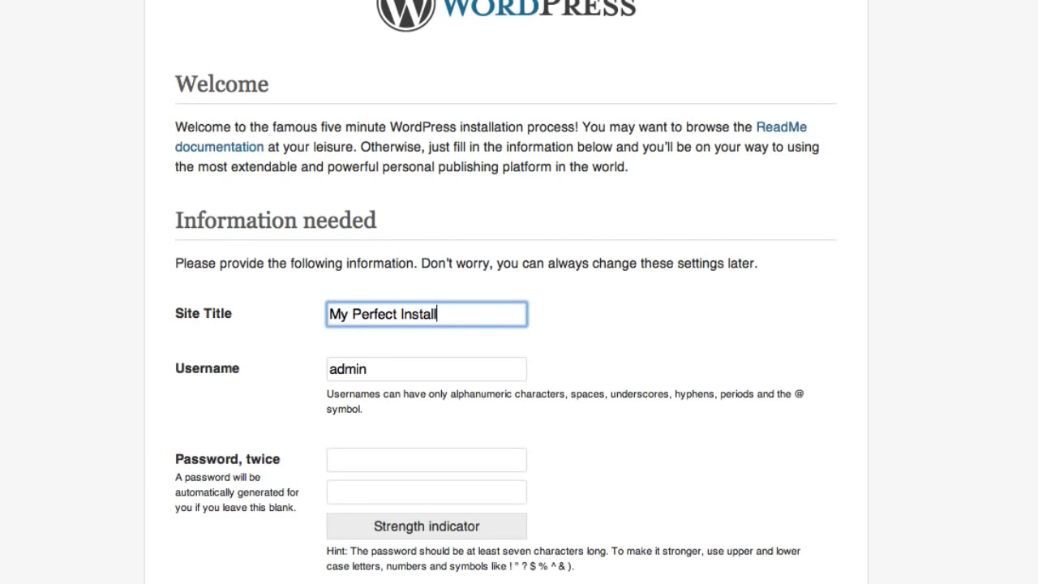
pyautogui.press('Tab')
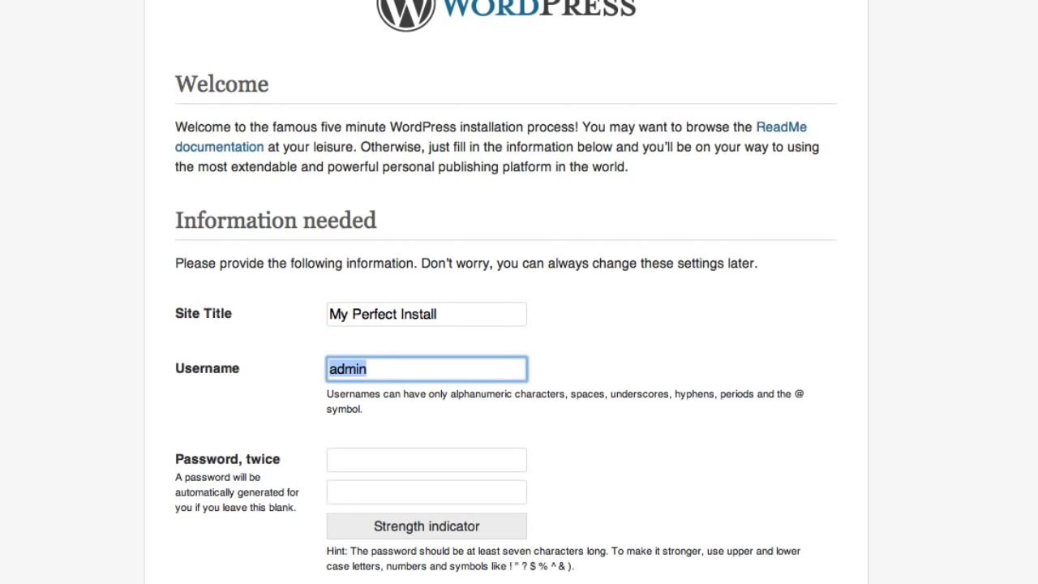
pyautogui.write('Boss Hog')
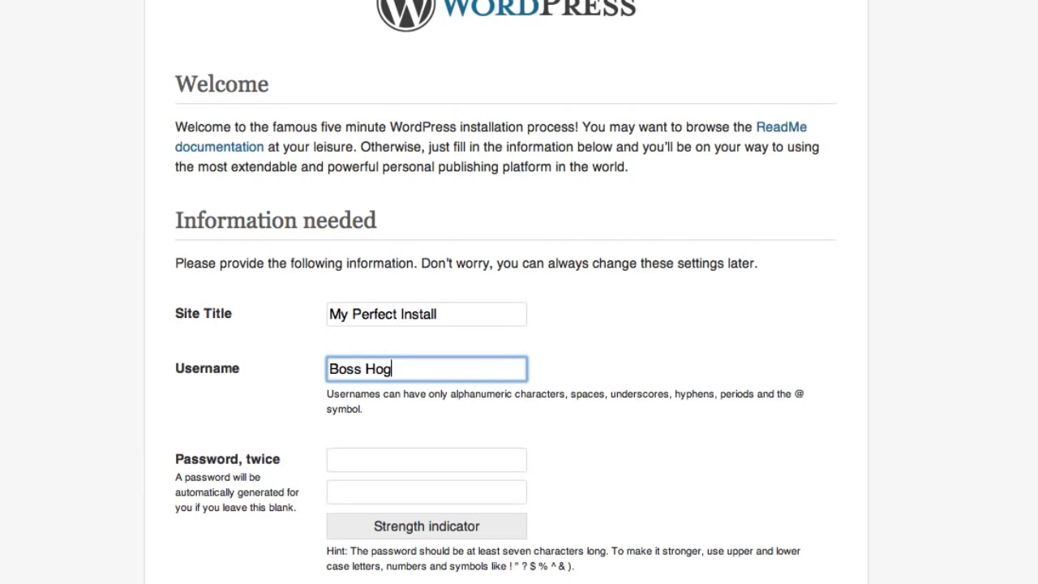
# Paste the admin account password into both password fields of the site information form.
pyautogui.press('Tab')
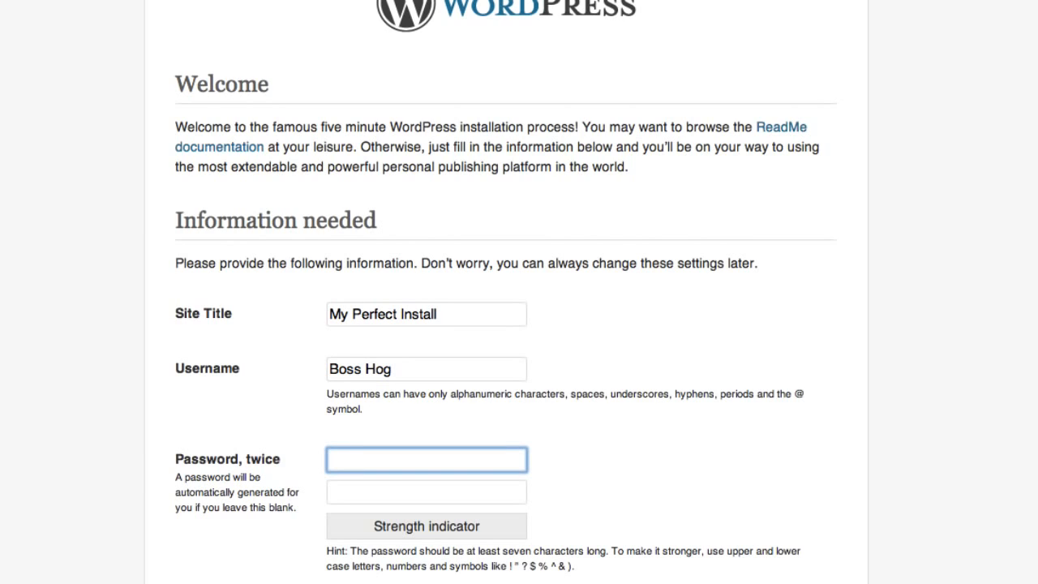
pyautogui.hotkey('ctrl', 'v')
pyautogui.press('Tab')
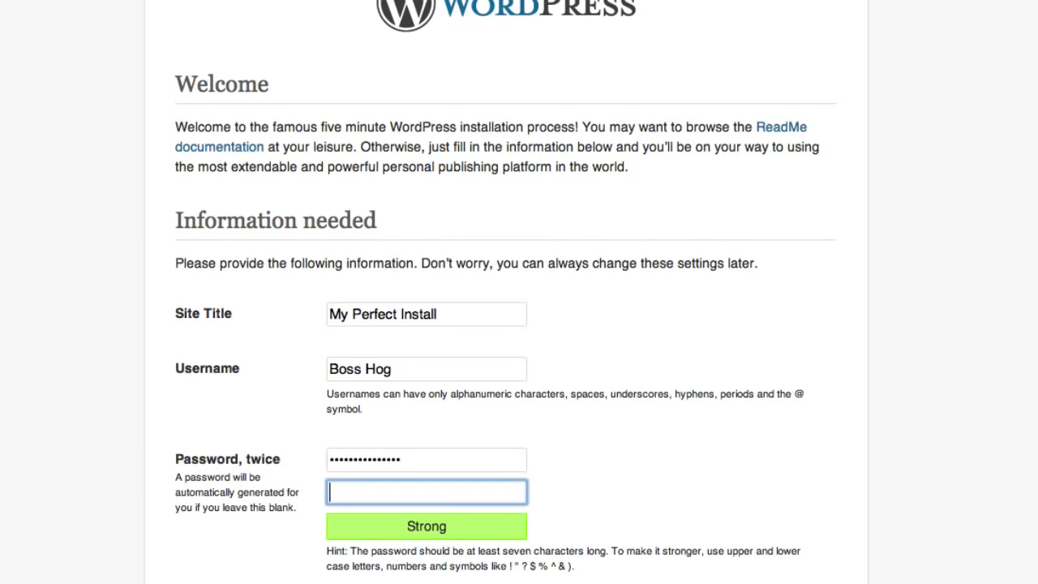
pyautogui.hotkey('ctrl', 'v')
# Fill in the administrator's e-mail address and install WordPress with search engine indexing allowed.
pyautogui.scroll(-5, 352, 385)
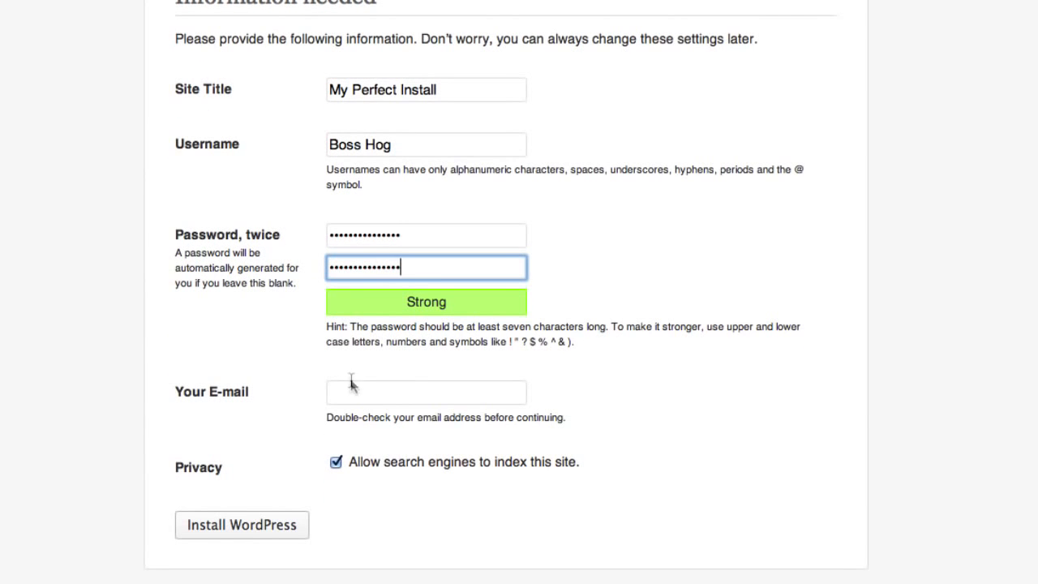
pyautogui.click(352, 391)
pyautogui.hotkey('ctrl', 'v')
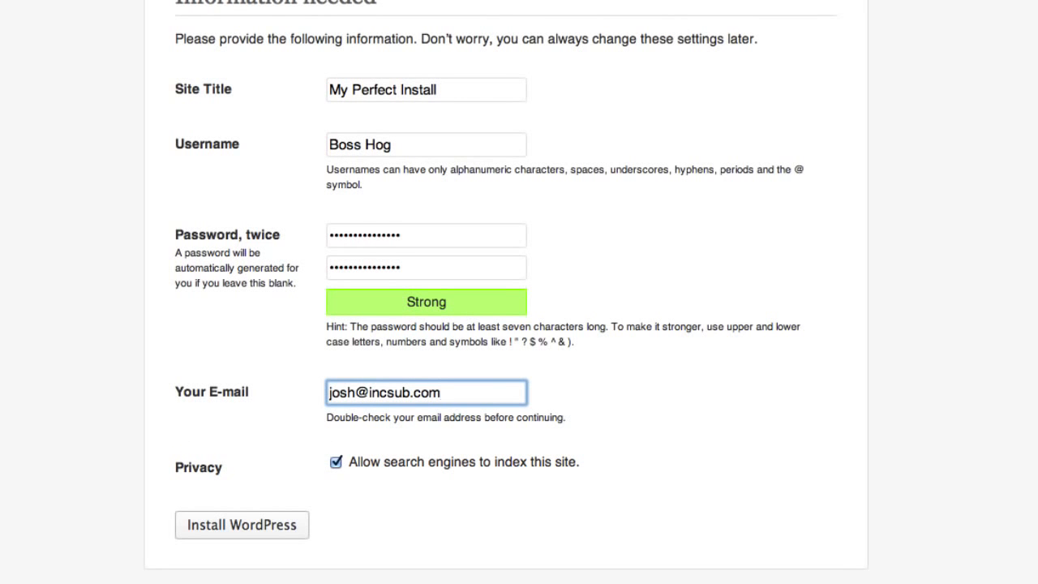
pyautogui.click(288, 526)
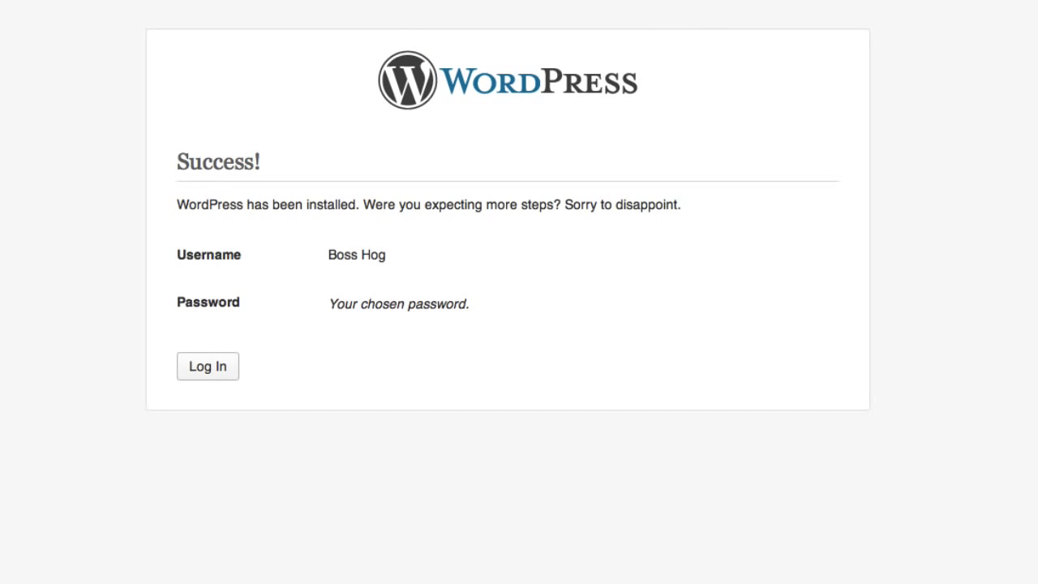
# Load myperfecturl.com to check the front page of the installed site.
pyautogui.click(102, 11)
pyautogui.write('myperfecturl.com')
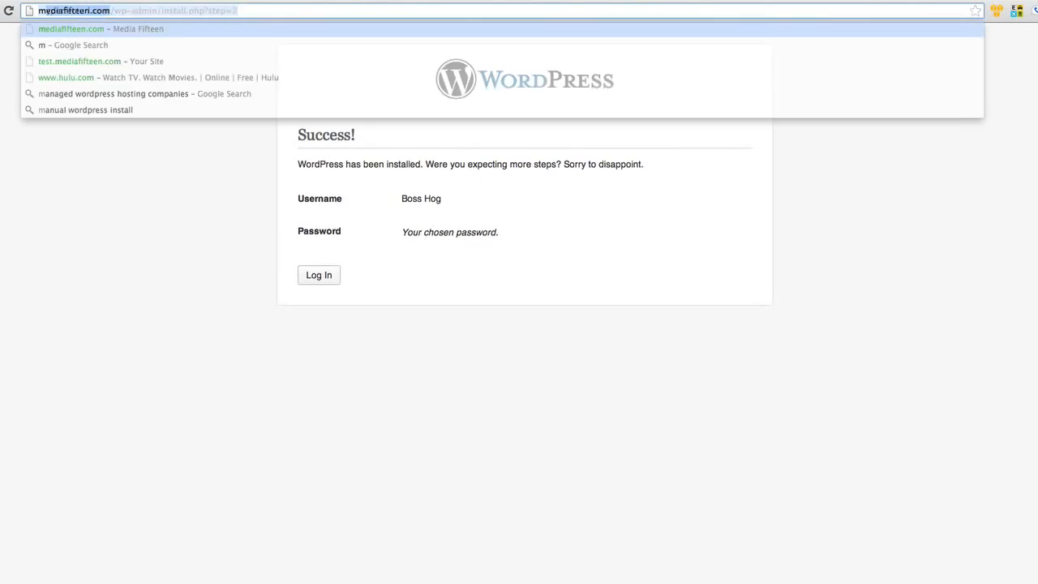
pyautogui.press('Return')
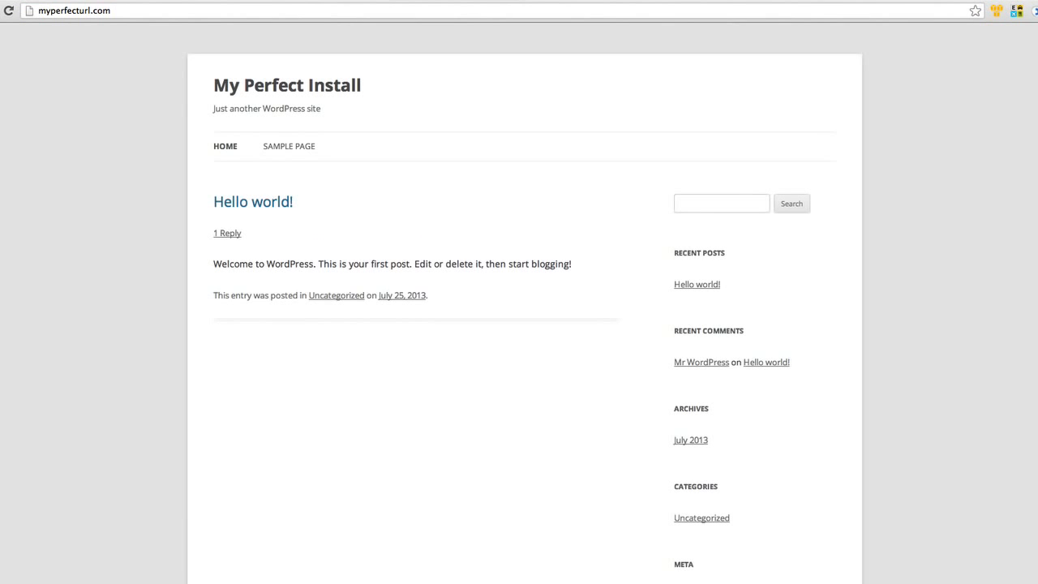